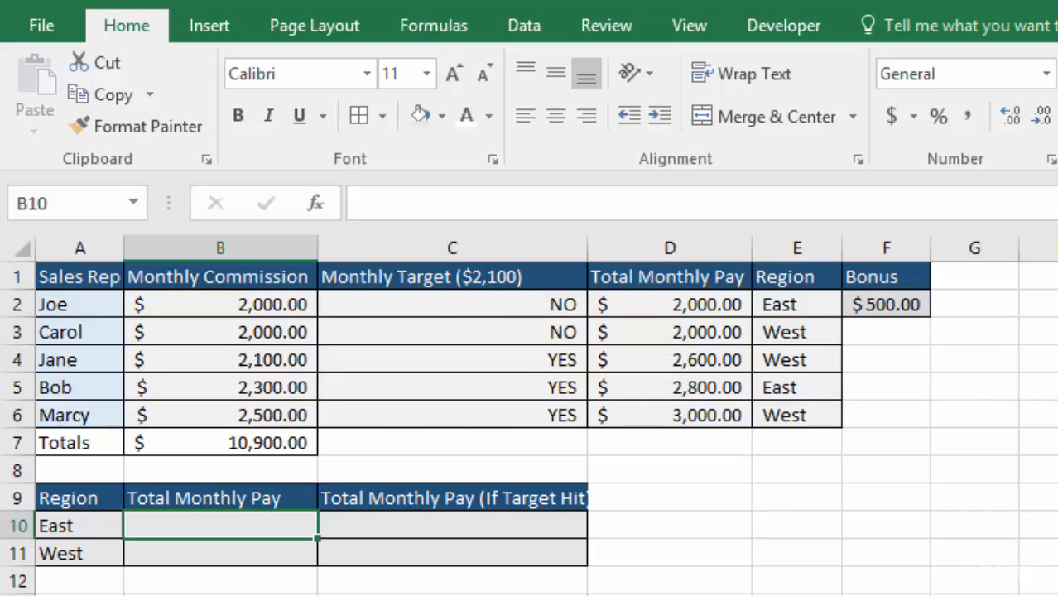
# Auto-fit column C to the full "Total Monthly Pay (If Target Hit)" heading in the region summary table.
pyautogui.click(811, 248)
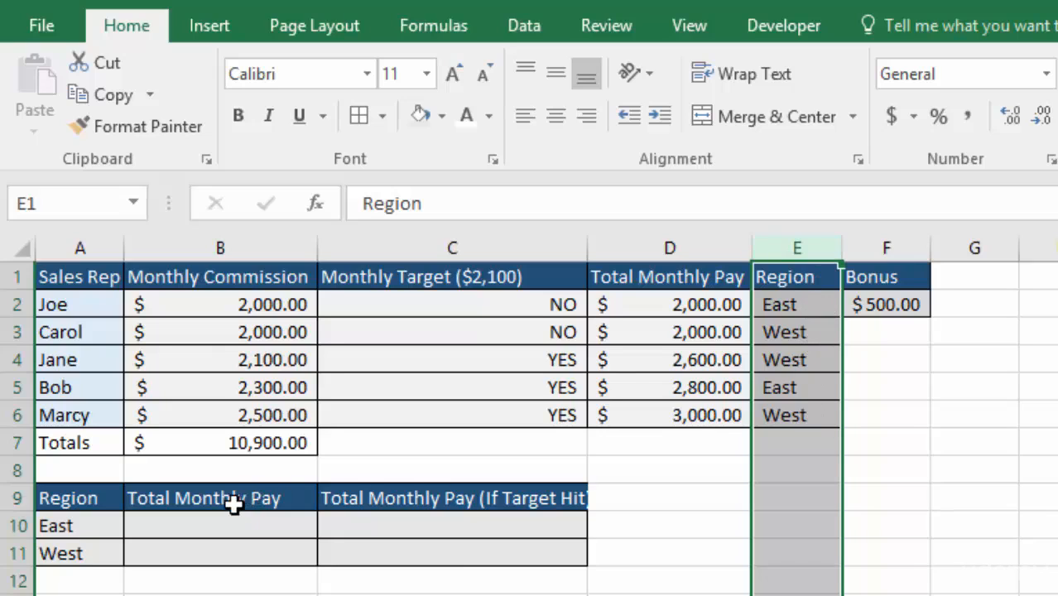
pyautogui.click(297, 497)
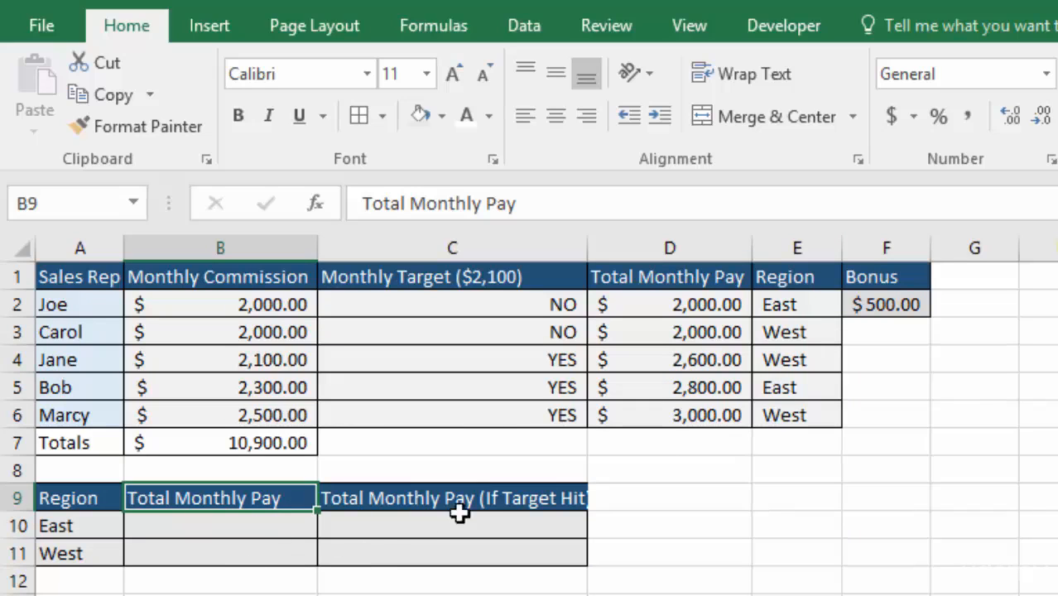
pyautogui.click(552, 500)
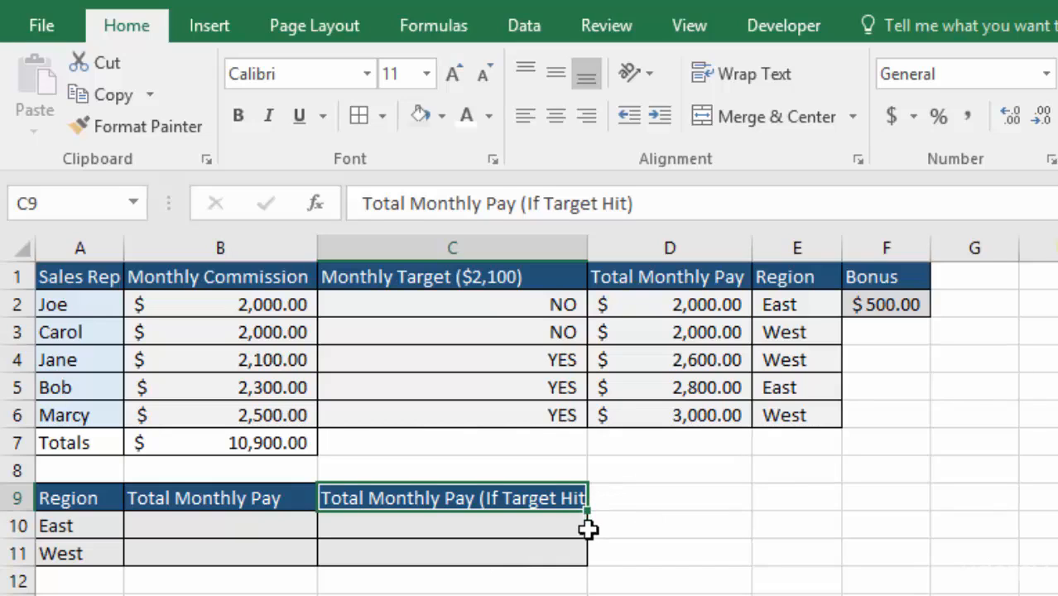
pyautogui.doubleClick(586, 244)
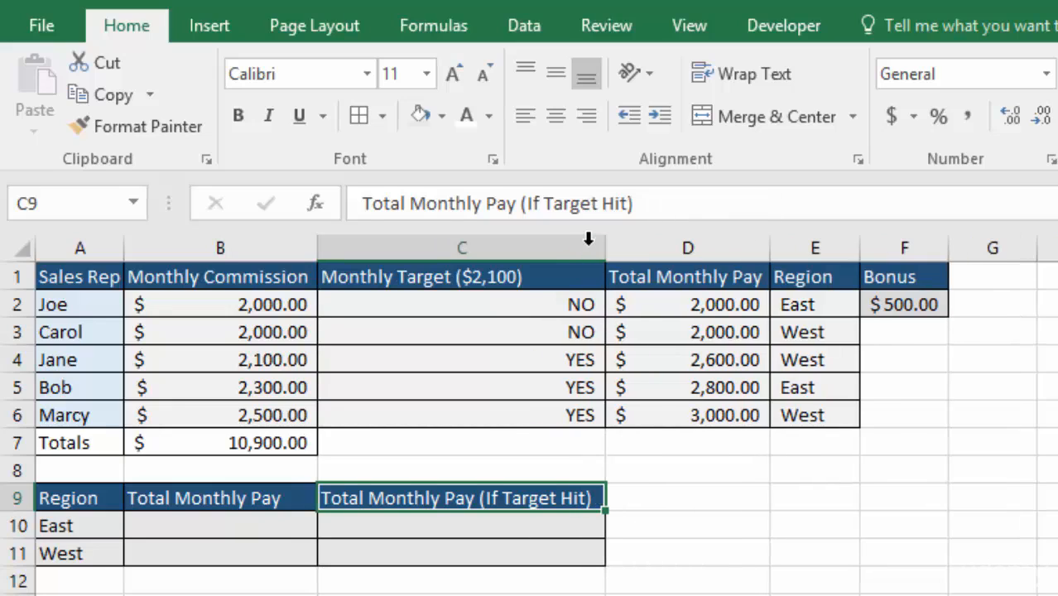
# Start a SUMIF formula in B10 for the East total monthly pay, with the absolute region range $E$2:$E$6.
pyautogui.click(220, 527)
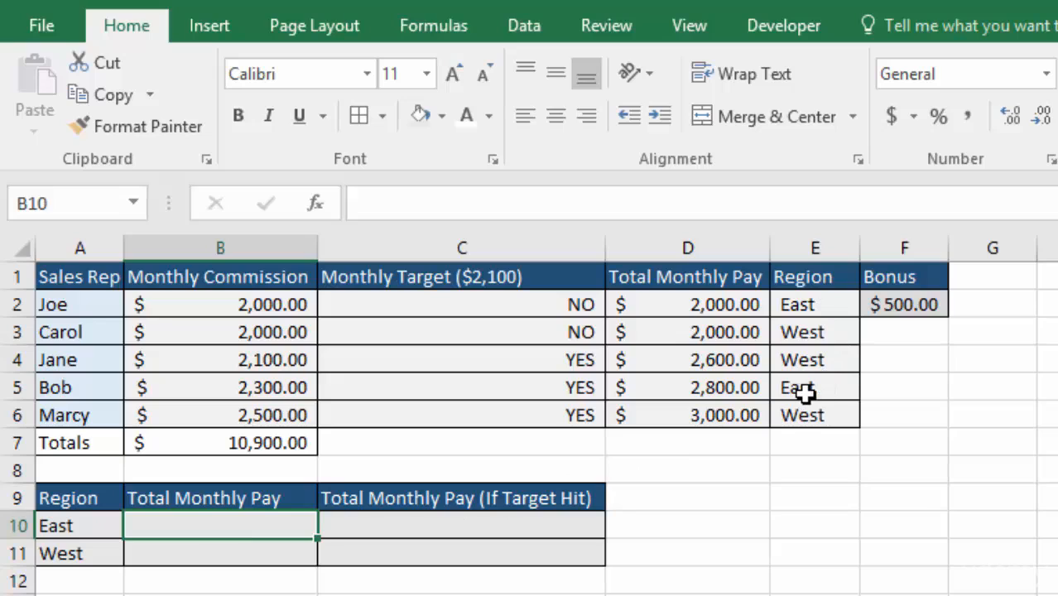
pyautogui.click(213, 554)
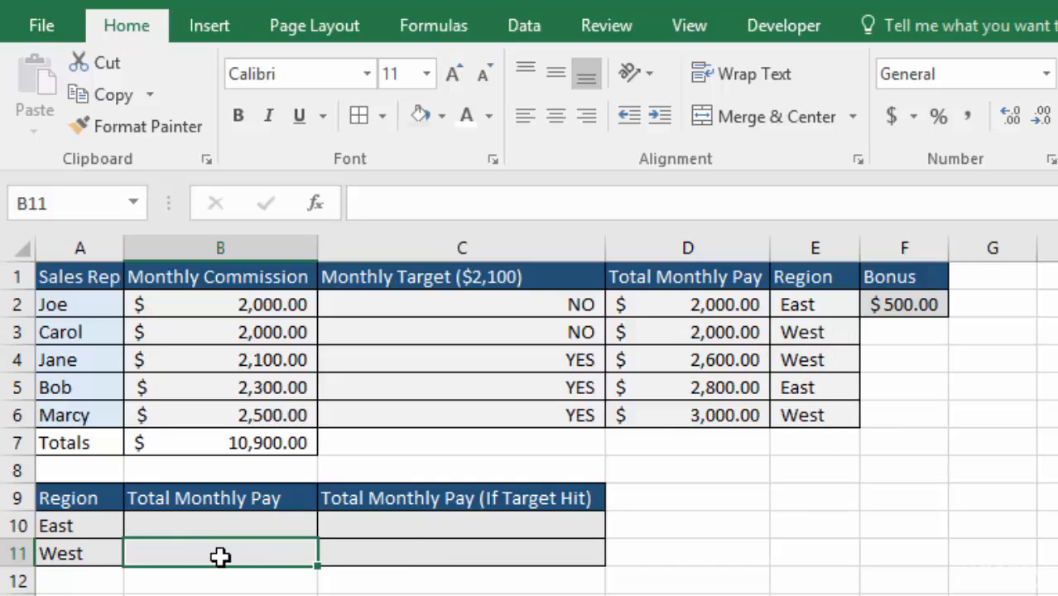
pyautogui.click(223, 528)
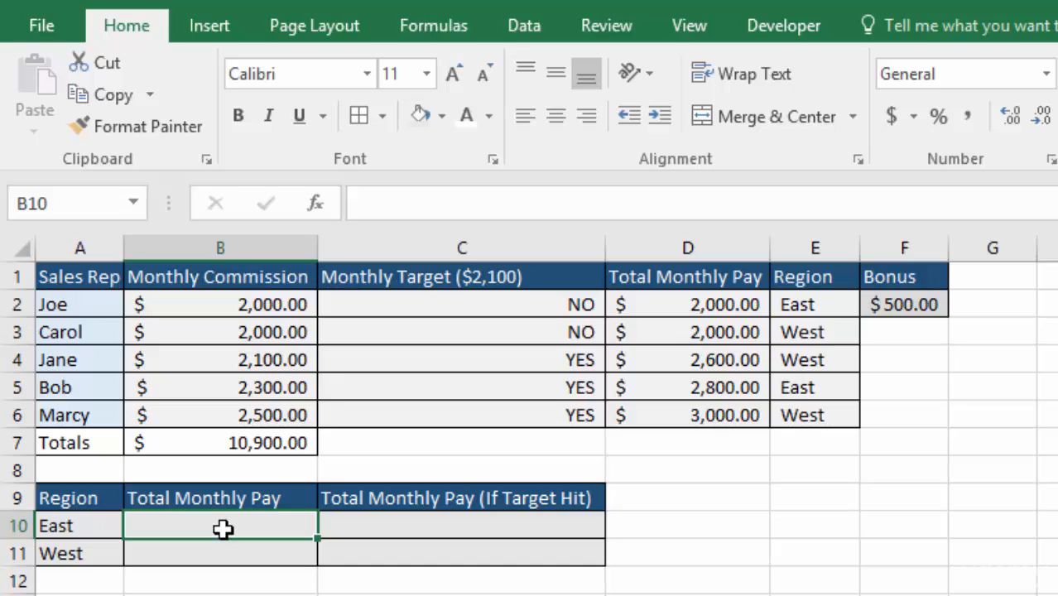
pyautogui.write('=')
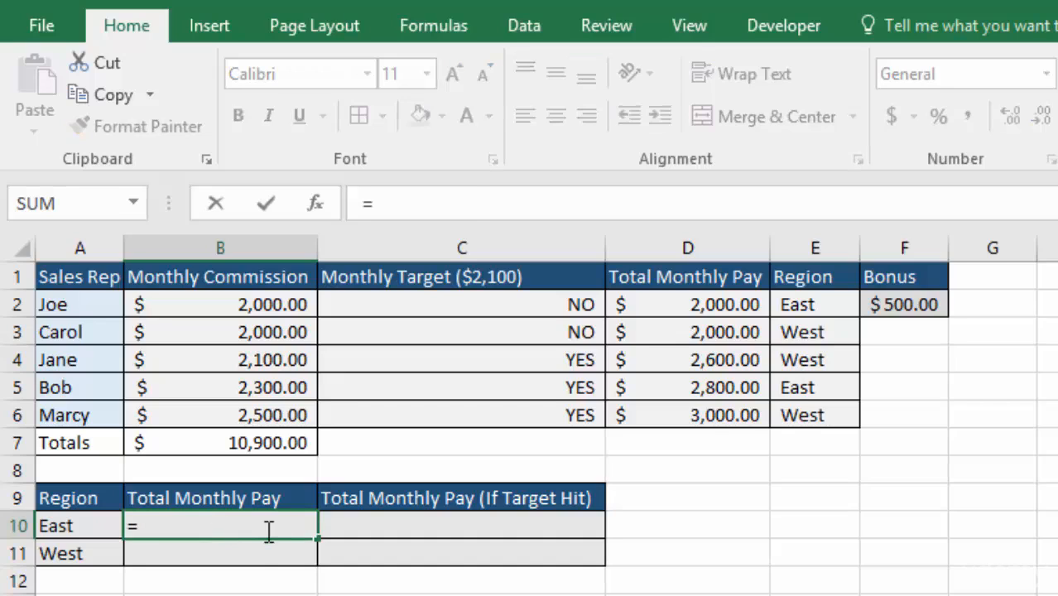
pyautogui.click(414, 35)
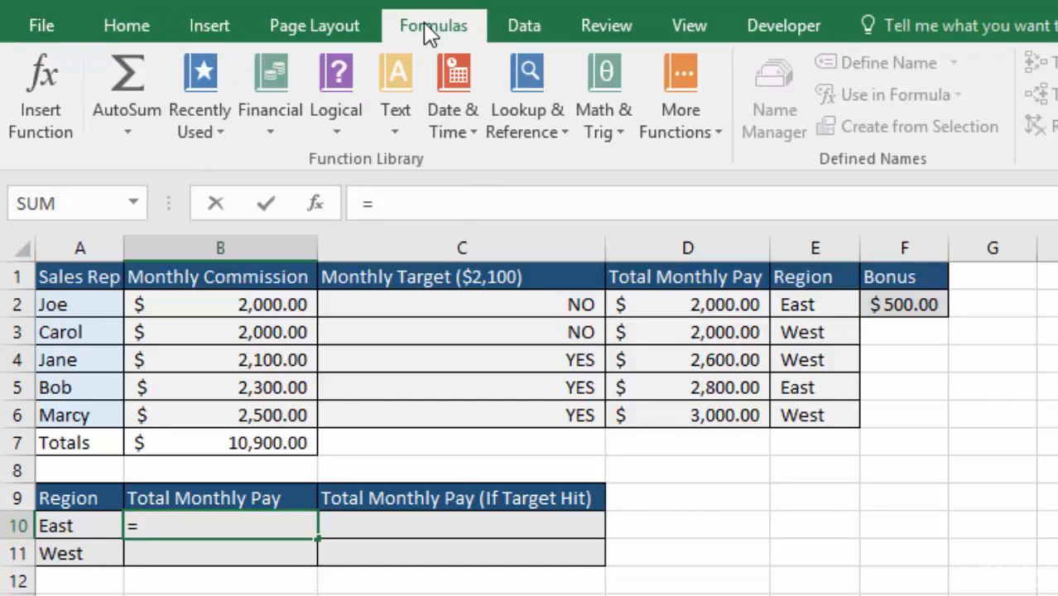
pyautogui.click(608, 81)
pyautogui.moveTo(793, 213); pyautogui.dragTo(830, 595)
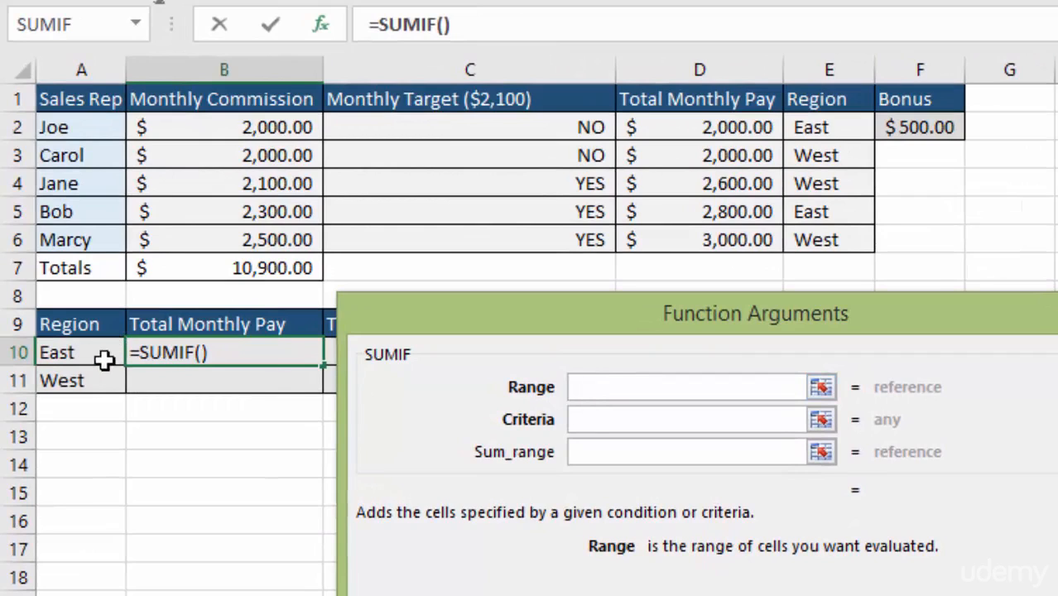
pyautogui.moveTo(824, 129); pyautogui.dragTo(822, 238)
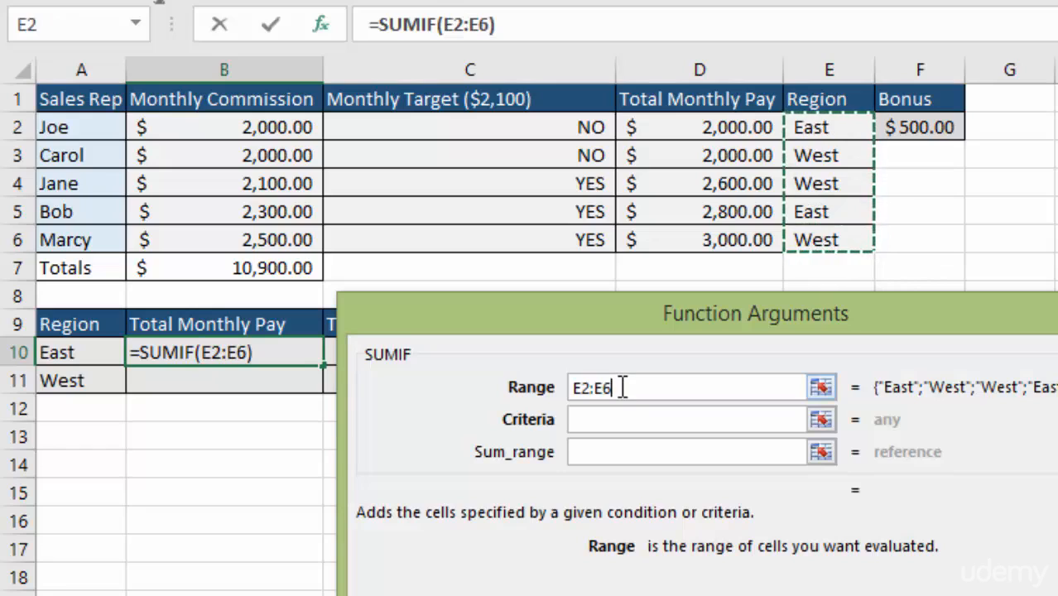
pyautogui.moveTo(621, 387); pyautogui.dragTo(551, 388)
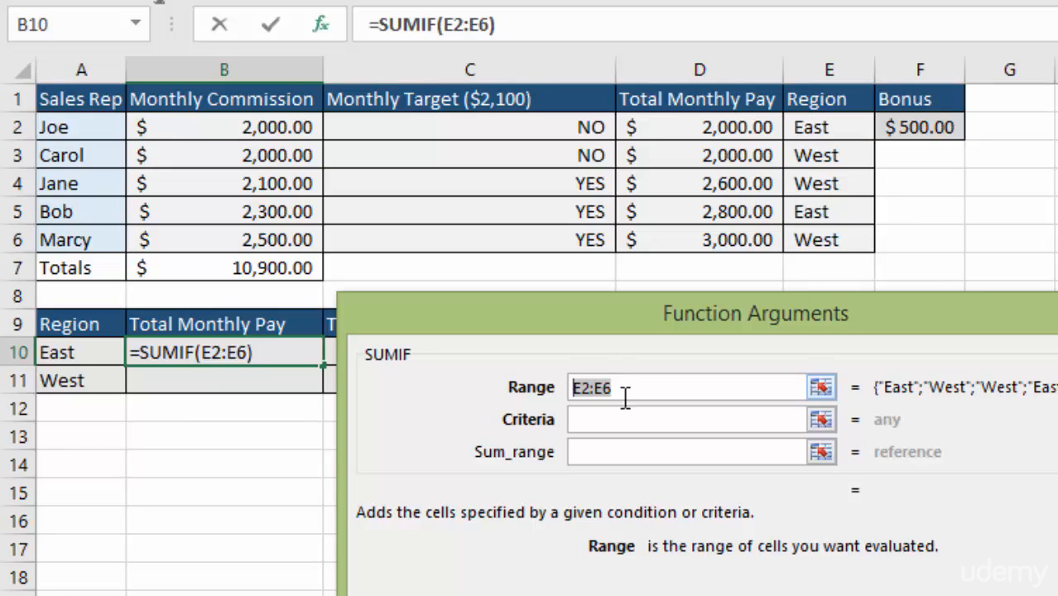
pyautogui.press('F4')
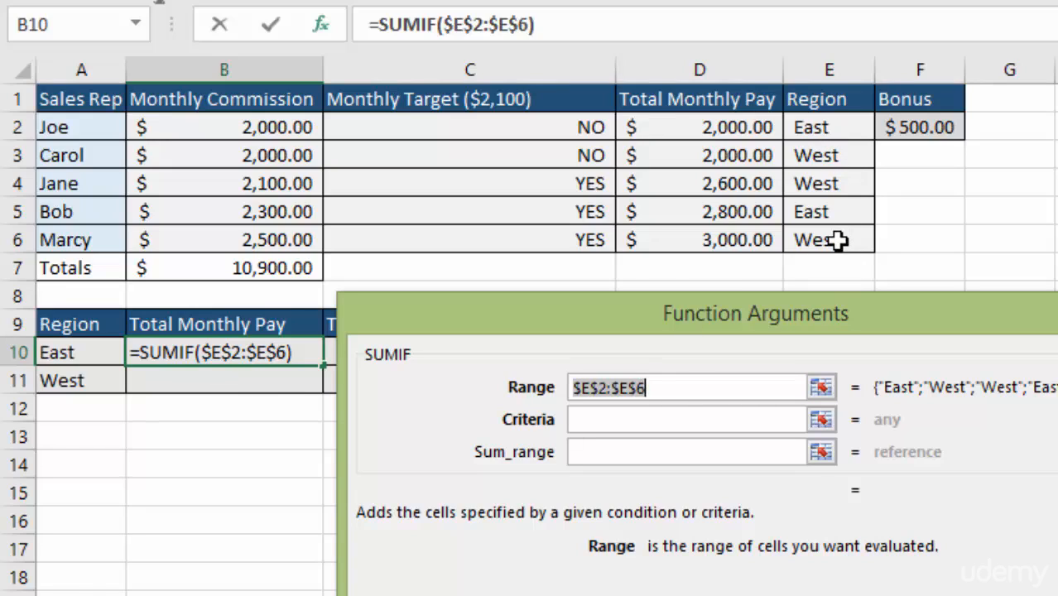
# Complete the SUMIF with cell A10 as the criteria and the absolute range $D$2:$D$6 as the sum range.
pyautogui.click(601, 422)
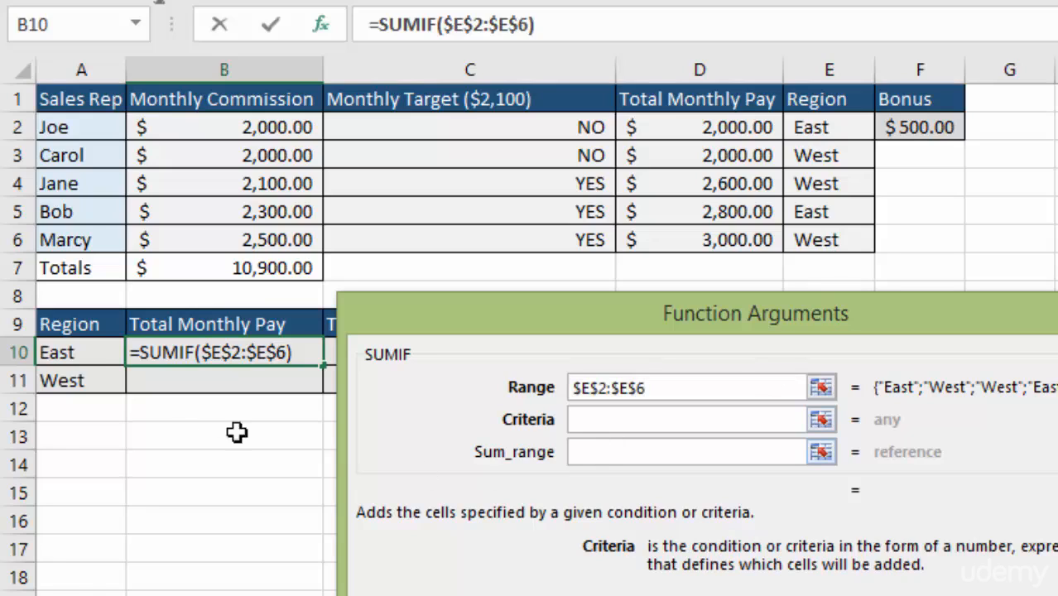
pyautogui.click(73, 354)
pyautogui.click(619, 458)
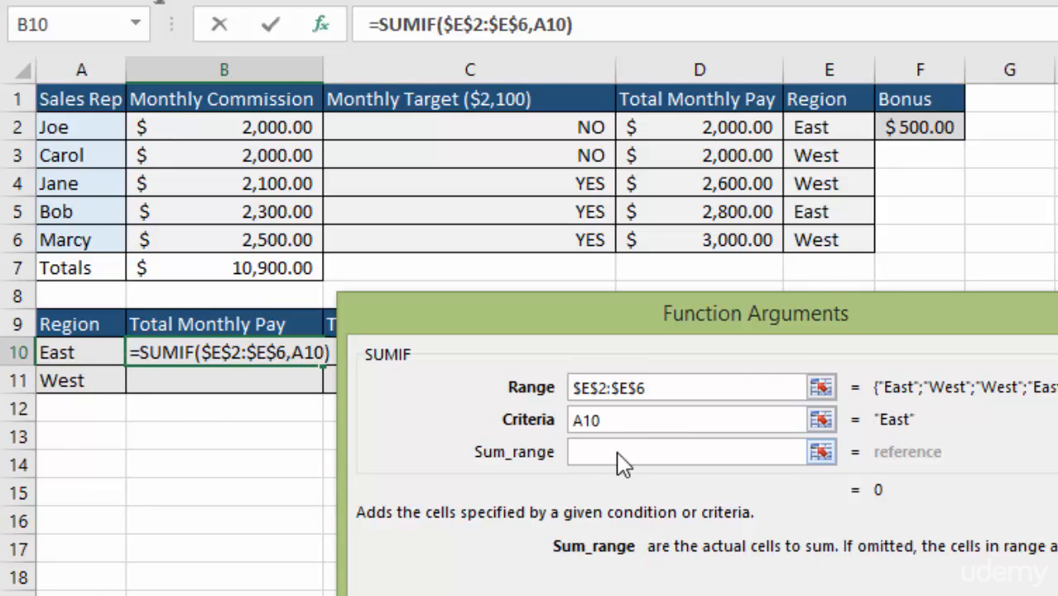
pyautogui.moveTo(724, 128); pyautogui.dragTo(724, 239)
pyautogui.moveTo(630, 454); pyautogui.dragTo(558, 452)
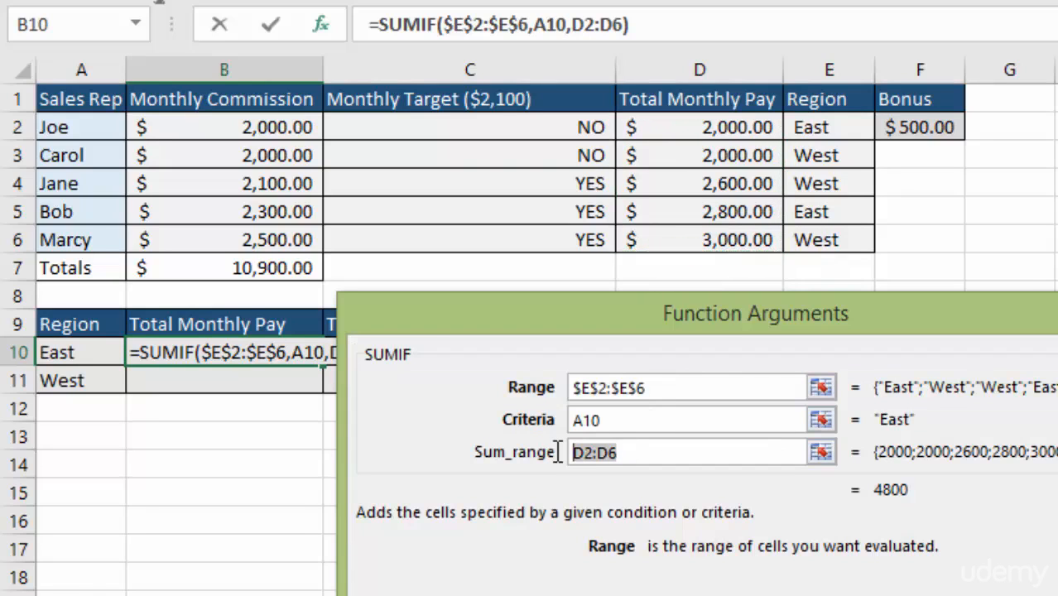
pyautogui.press('F4')
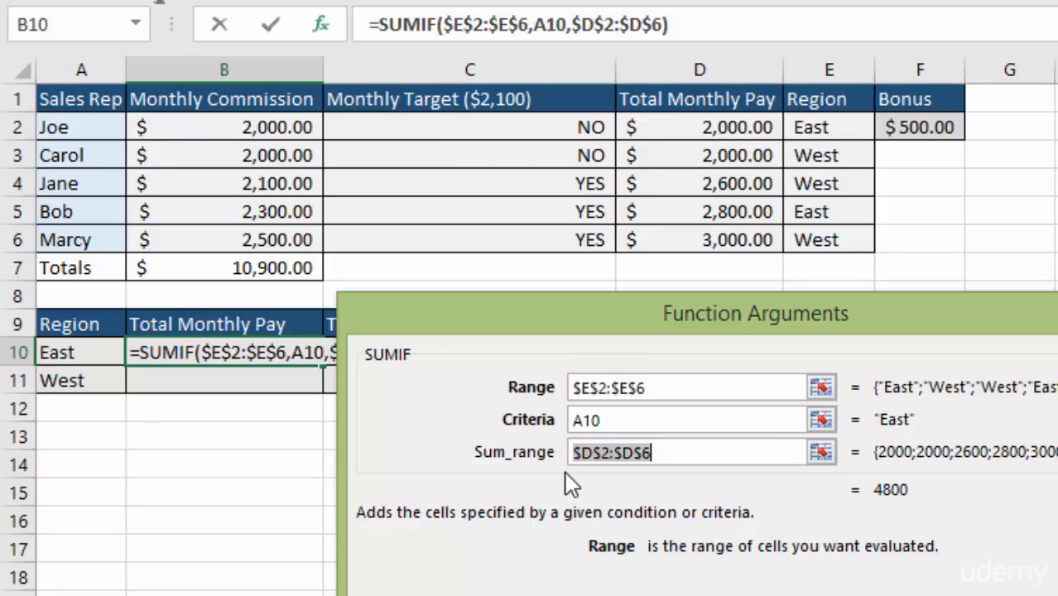
pyautogui.press('Return')
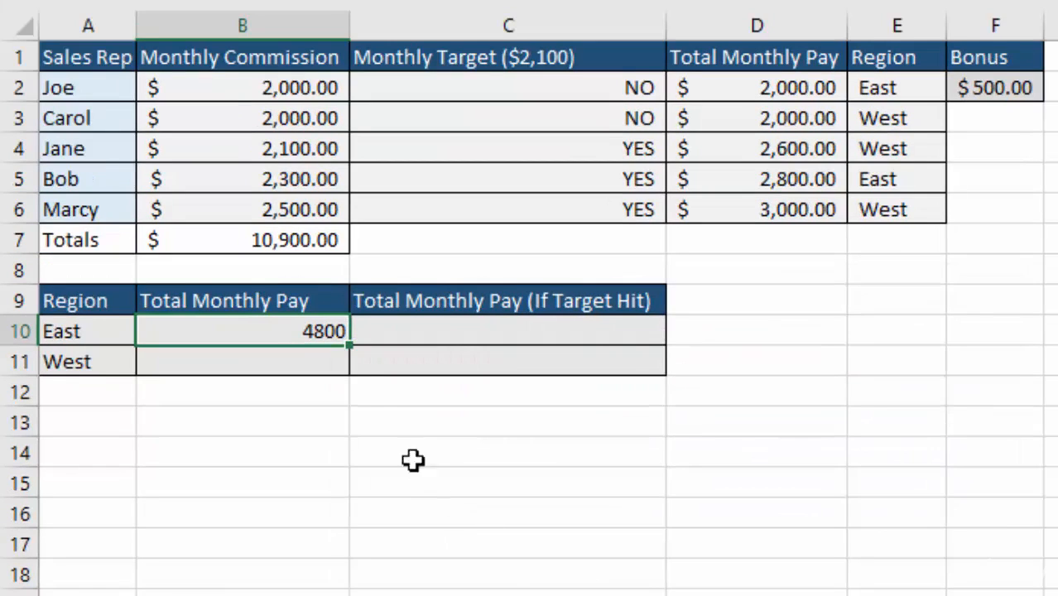
# Fill the SUMIF formula from B10 down to B11 for the West region and check it against the pay column.
pyautogui.moveTo(348, 361); pyautogui.dragTo(347, 369)
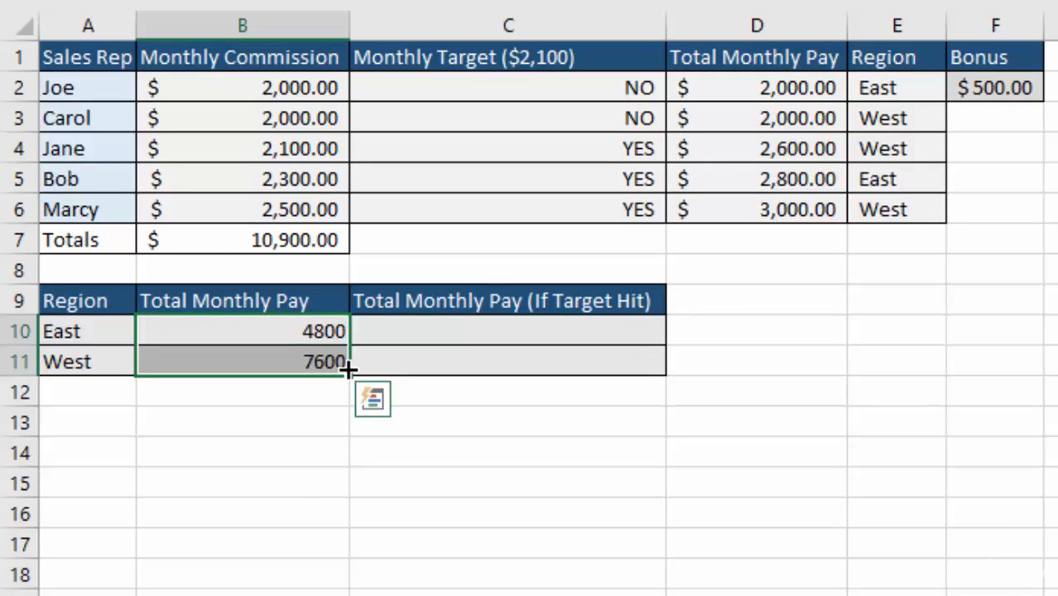
pyautogui.click(247, 361)
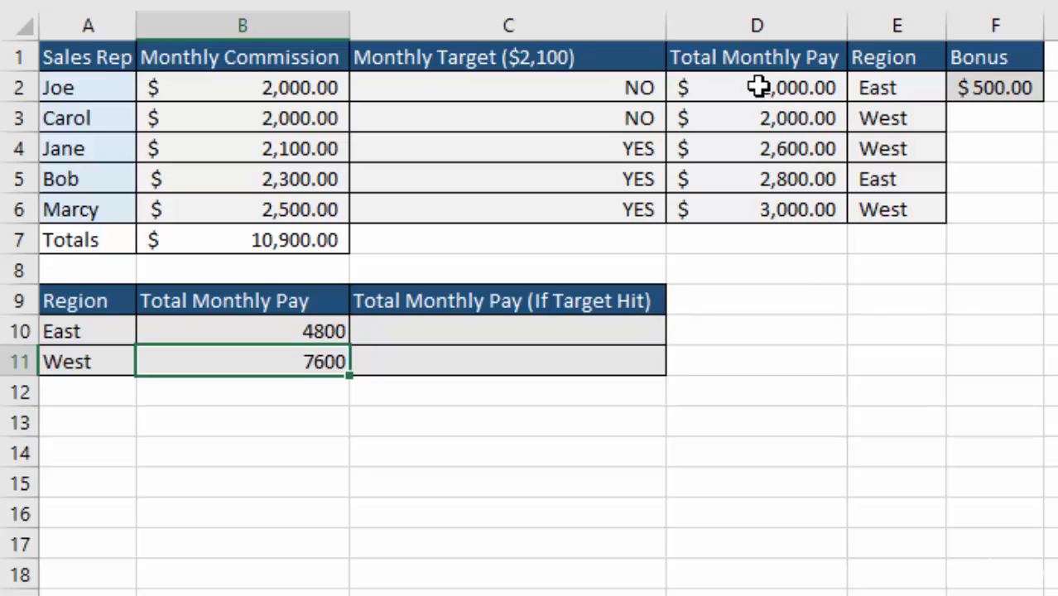
pyautogui.moveTo(739, 88); pyautogui.dragTo(744, 210)
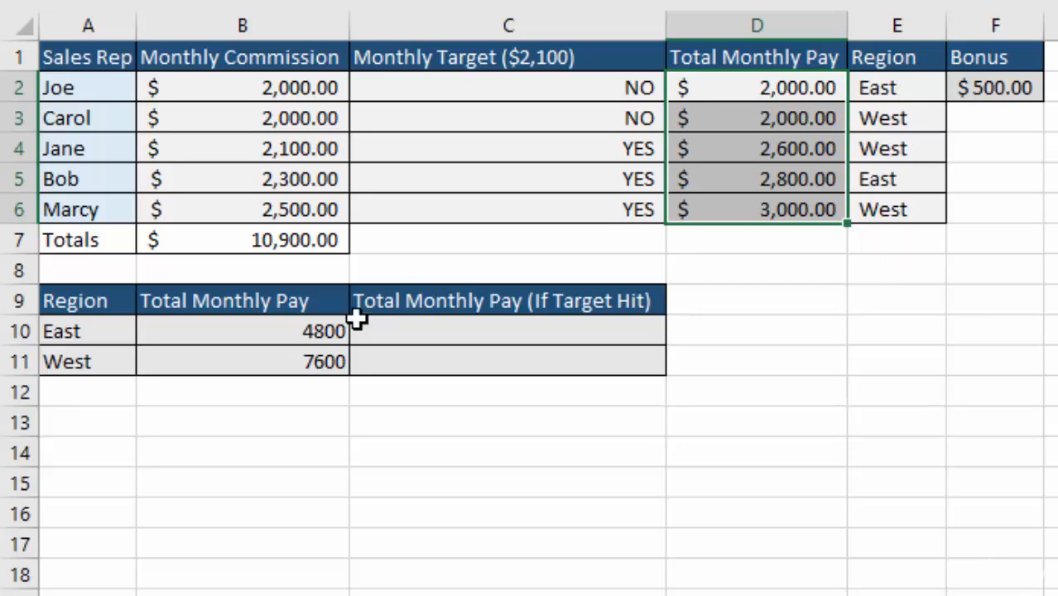
pyautogui.click(254, 340)
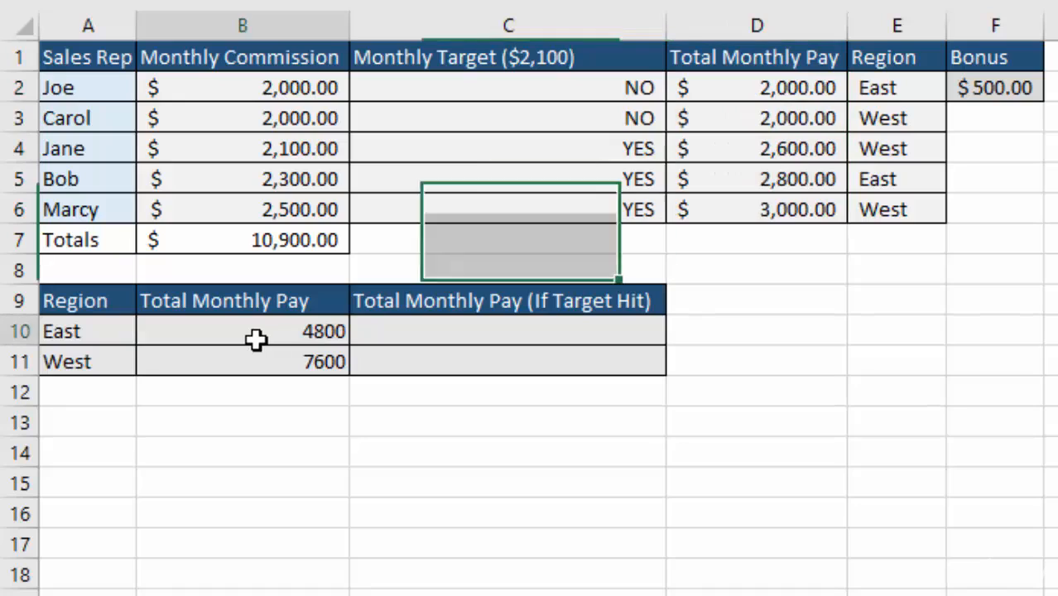
# Start a SUMIFS formula in C10 with the total monthly pay cells D2:D6 as the sum range.
pyautogui.click(504, 332)
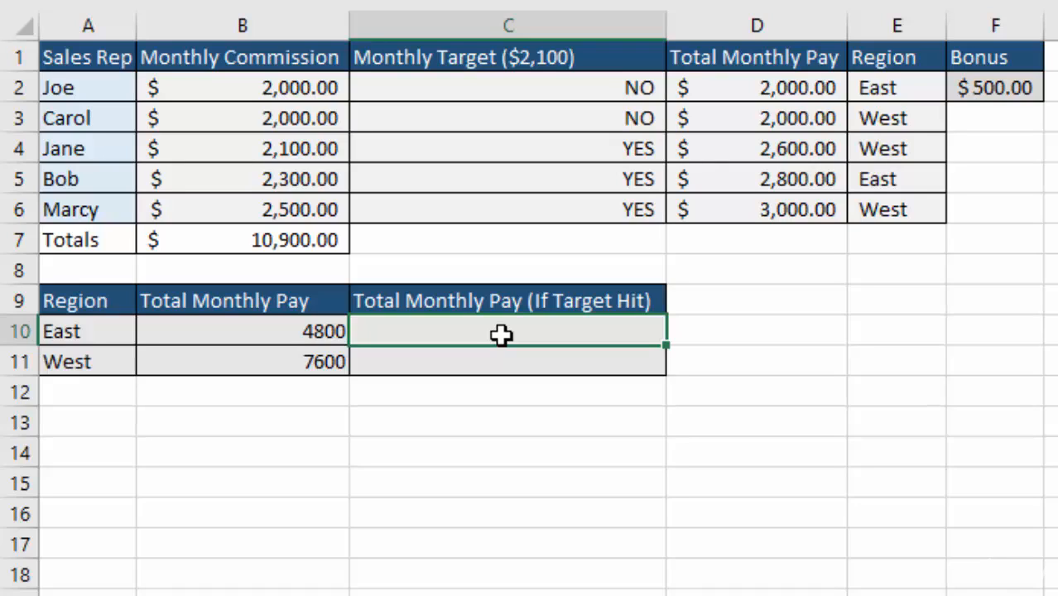
pyautogui.write('=')
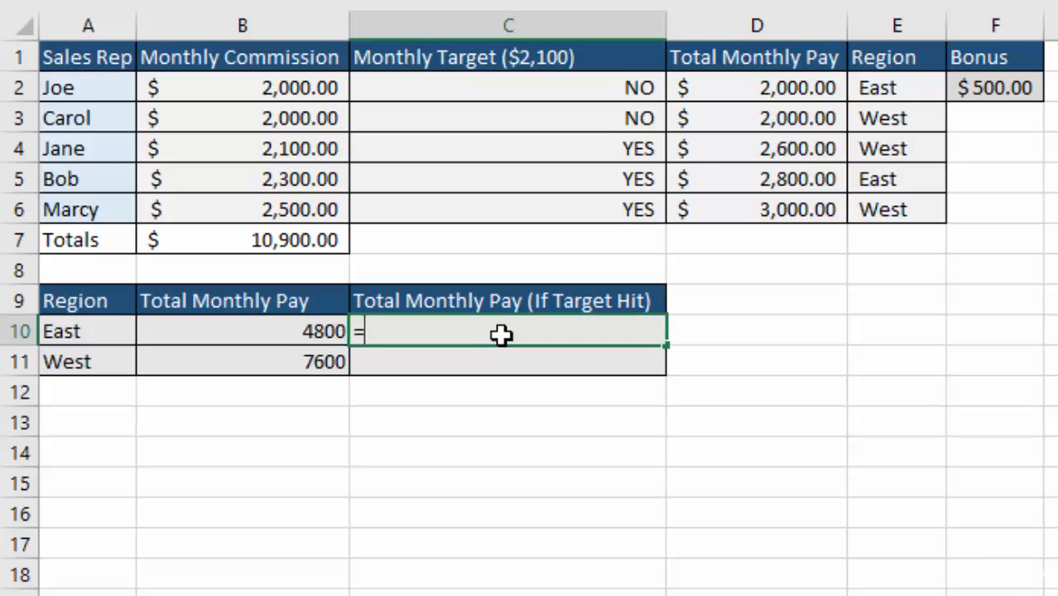
pyautogui.click(153, 1)
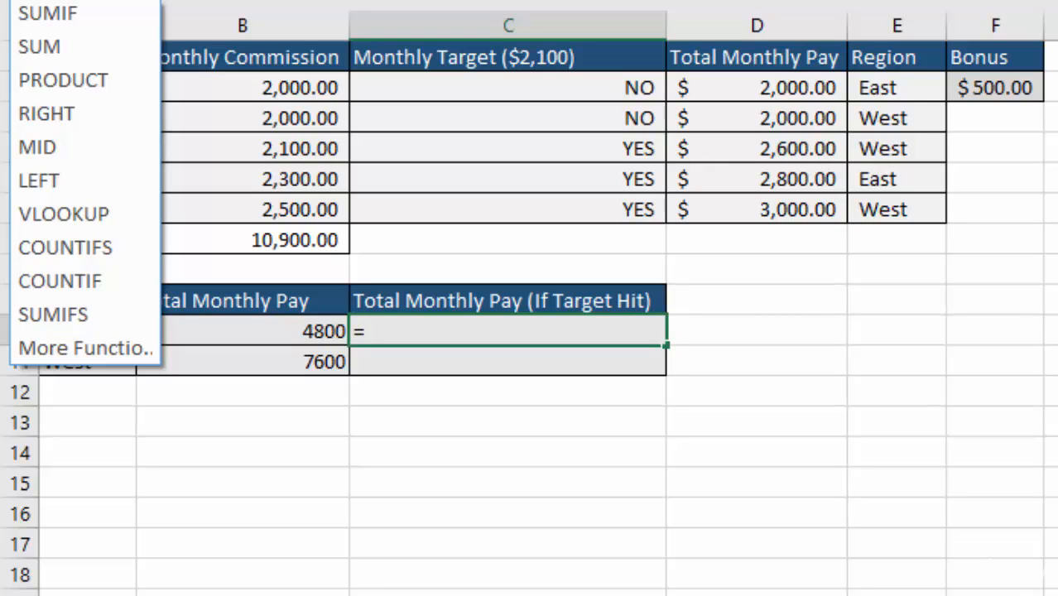
pyautogui.click(69, 315)
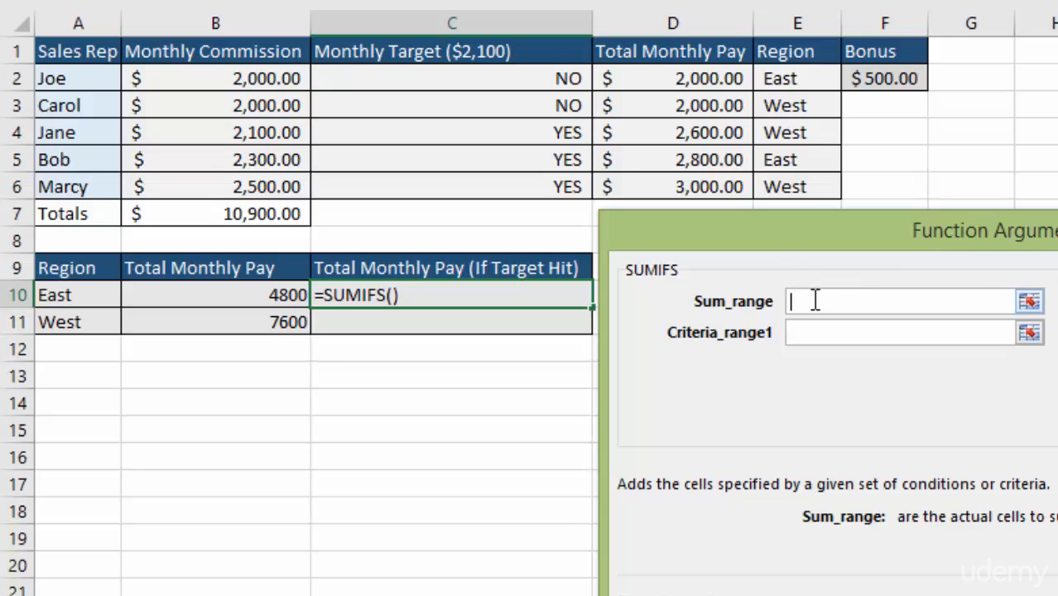
pyautogui.moveTo(682, 80); pyautogui.dragTo(700, 184)
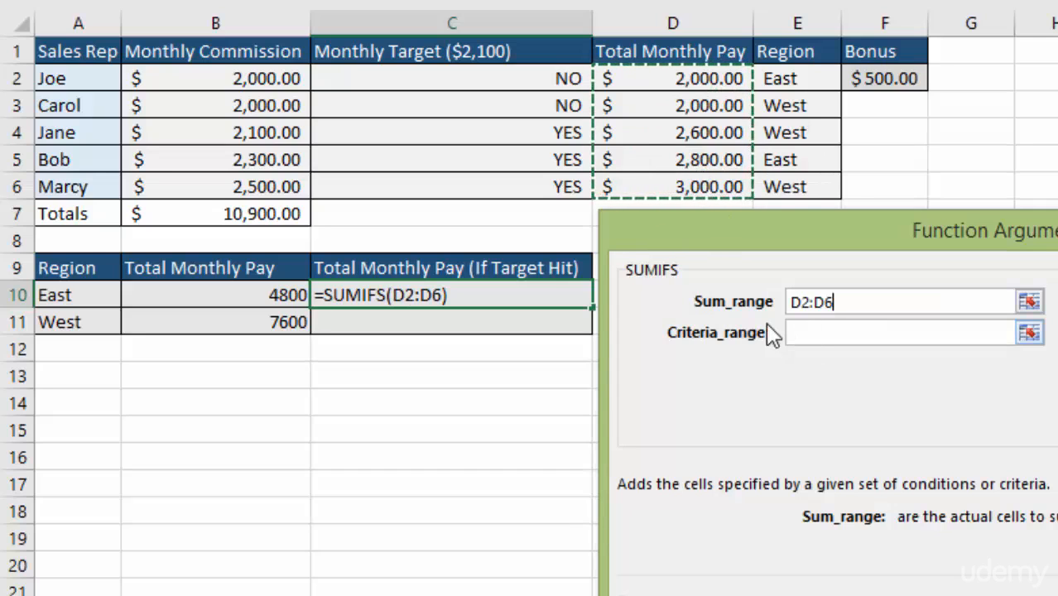
# Set region cells E2:E6 as the first criteria range, make it and the sum range absolute, and use A10 as the first criteria.
pyautogui.click(824, 332)
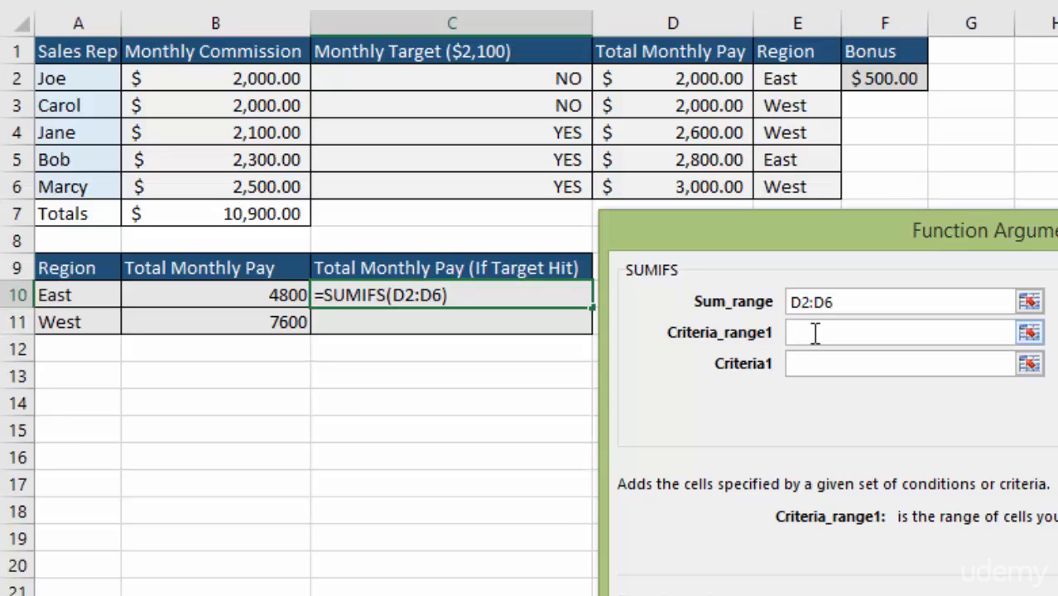
pyautogui.moveTo(798, 79); pyautogui.dragTo(798, 182)
pyautogui.moveTo(823, 307); pyautogui.dragTo(793, 313)
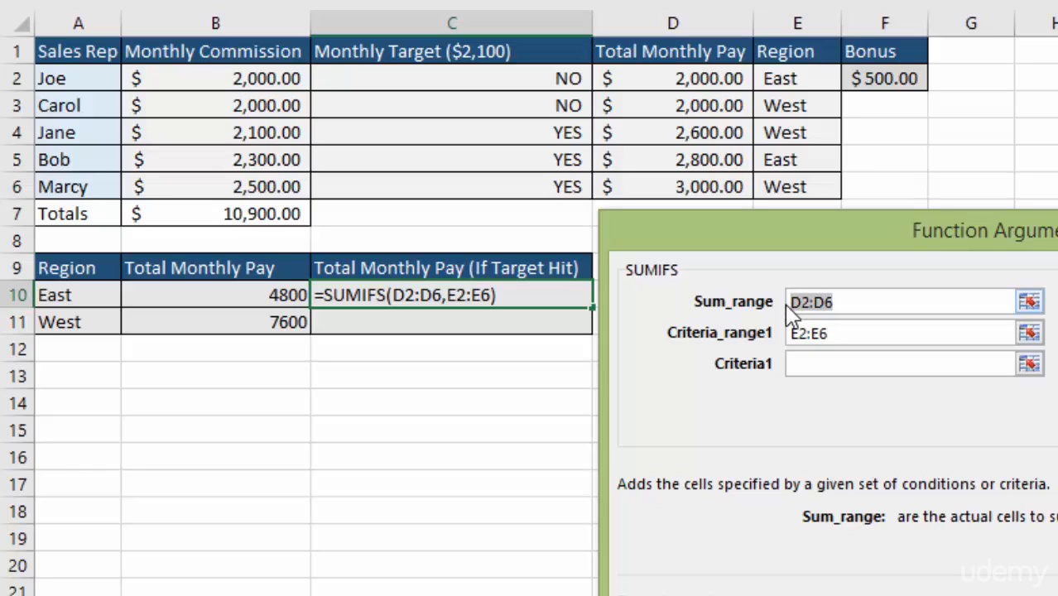
pyautogui.press('F4')
pyautogui.moveTo(792, 333); pyautogui.dragTo(829, 343)
pyautogui.press('F4')
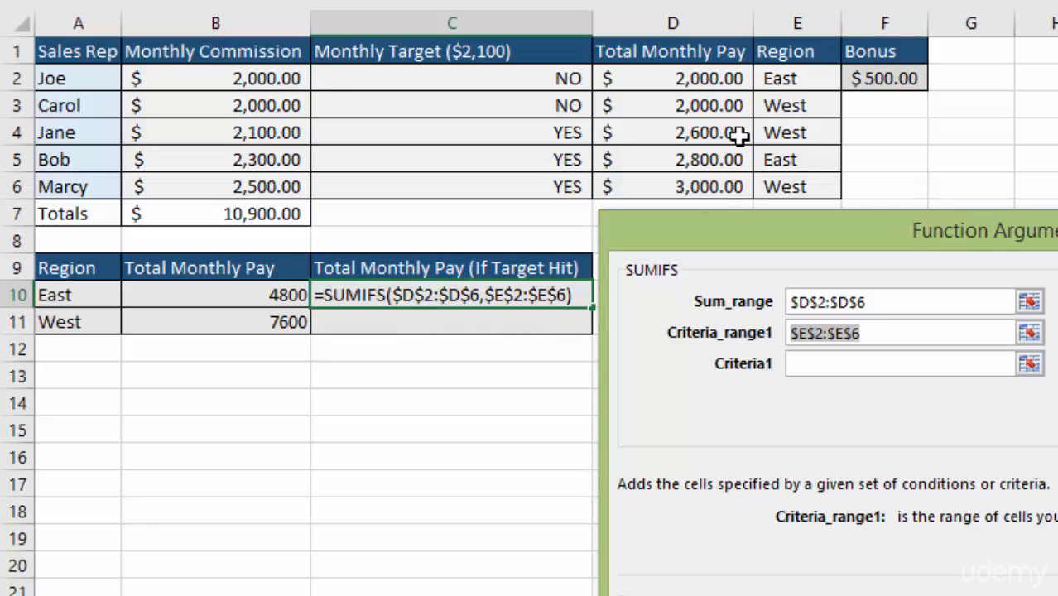
pyautogui.click(827, 364)
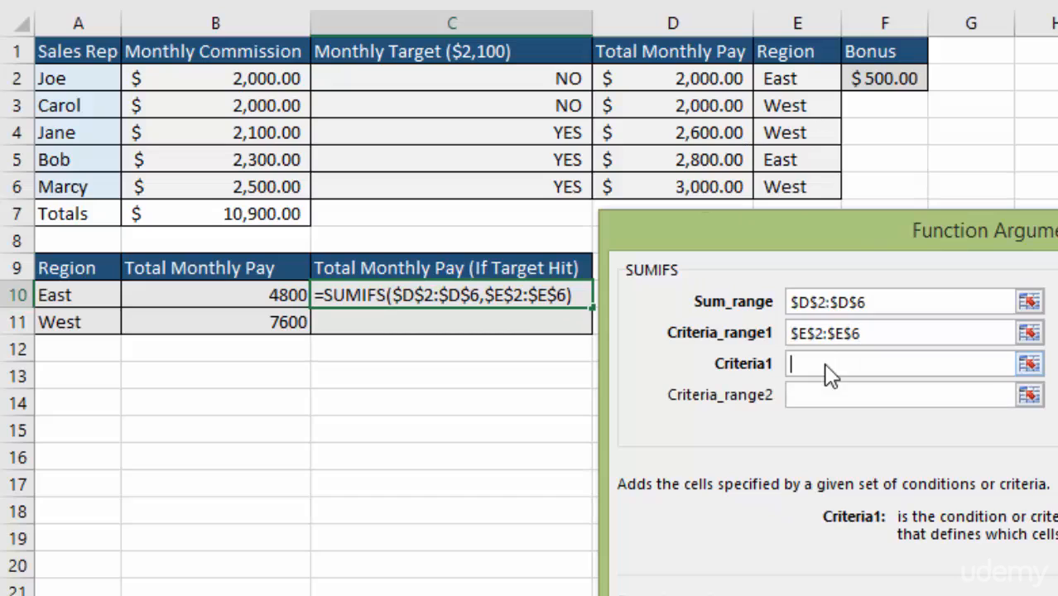
pyautogui.click(61, 295)
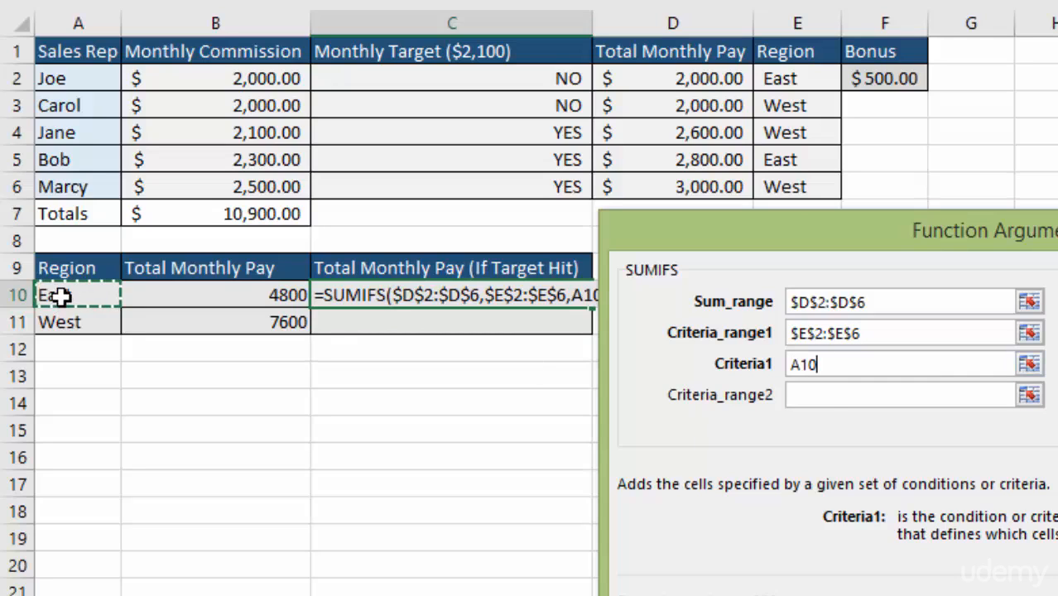
# Set the absolute monthly target range $C$2:$C$6 as the second criteria range, with "YES" as its criteria.
pyautogui.click(826, 395)
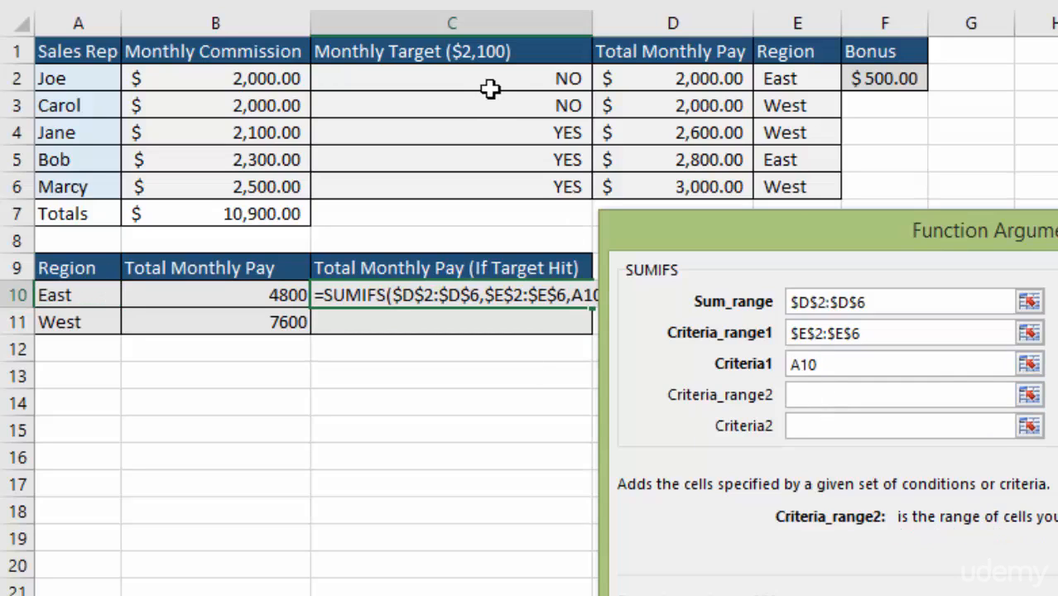
pyautogui.moveTo(497, 78); pyautogui.dragTo(507, 182)
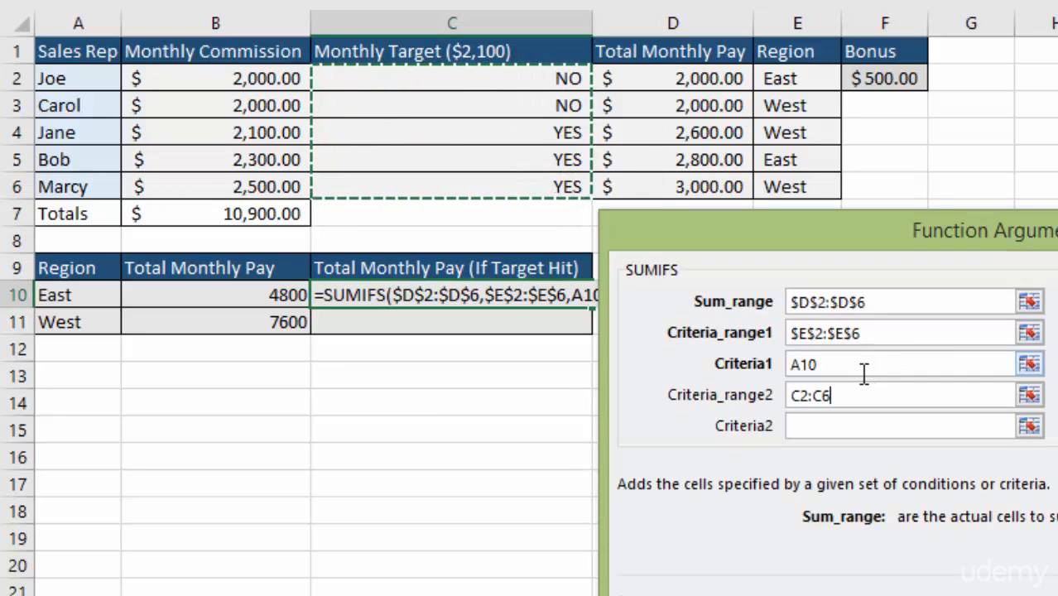
pyautogui.press('F4')
pyautogui.click(825, 426)
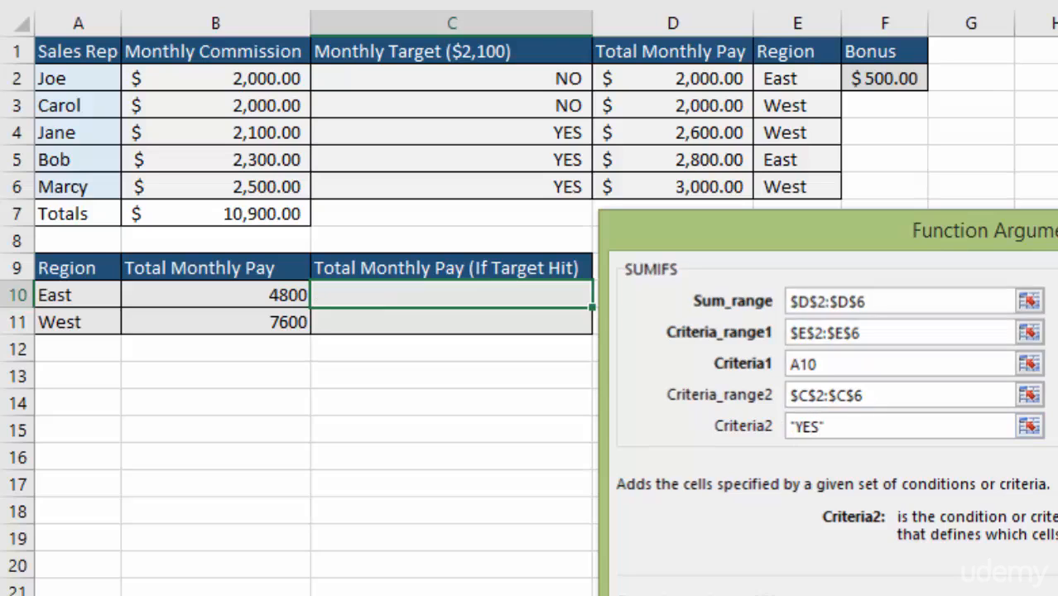
# Finish the SUMIFS formula in C10, fill it down to C11 for the West region, and check the copied cell.
pyautogui.press('Return')
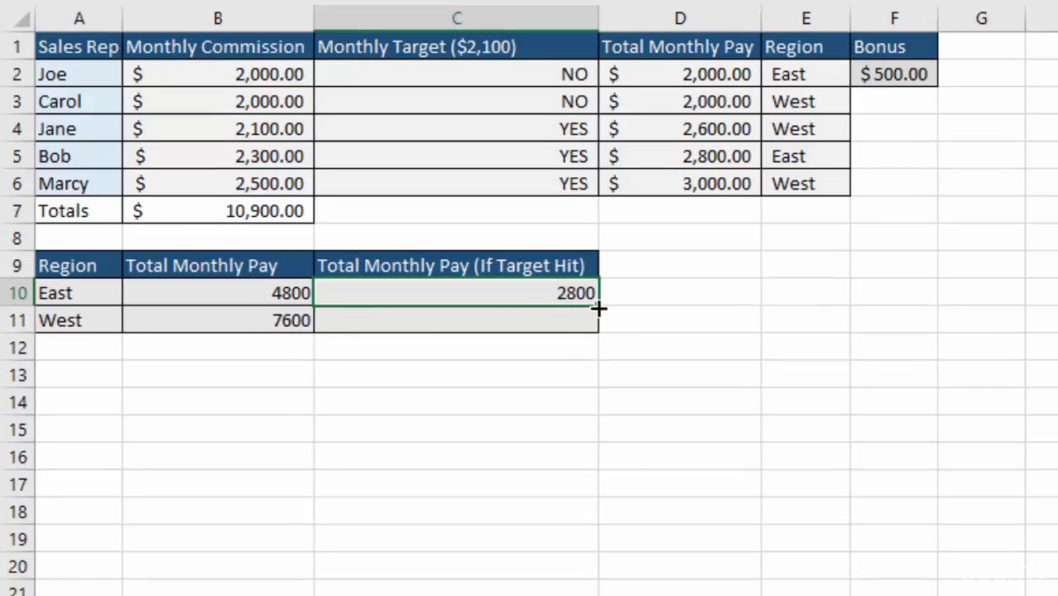
pyautogui.moveTo(597, 313); pyautogui.dragTo(662, 328)
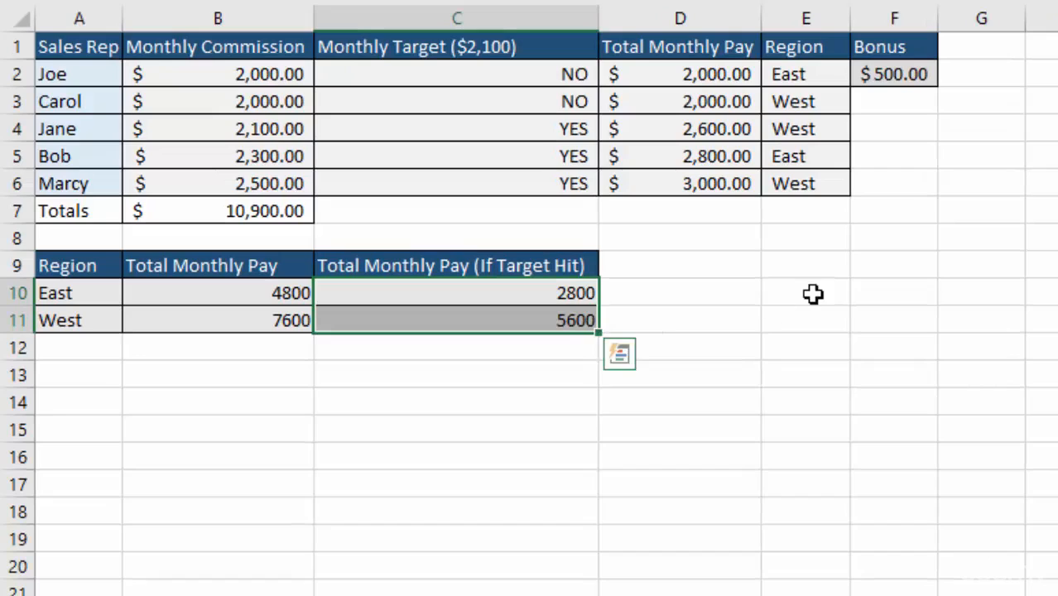
pyautogui.click(476, 322)
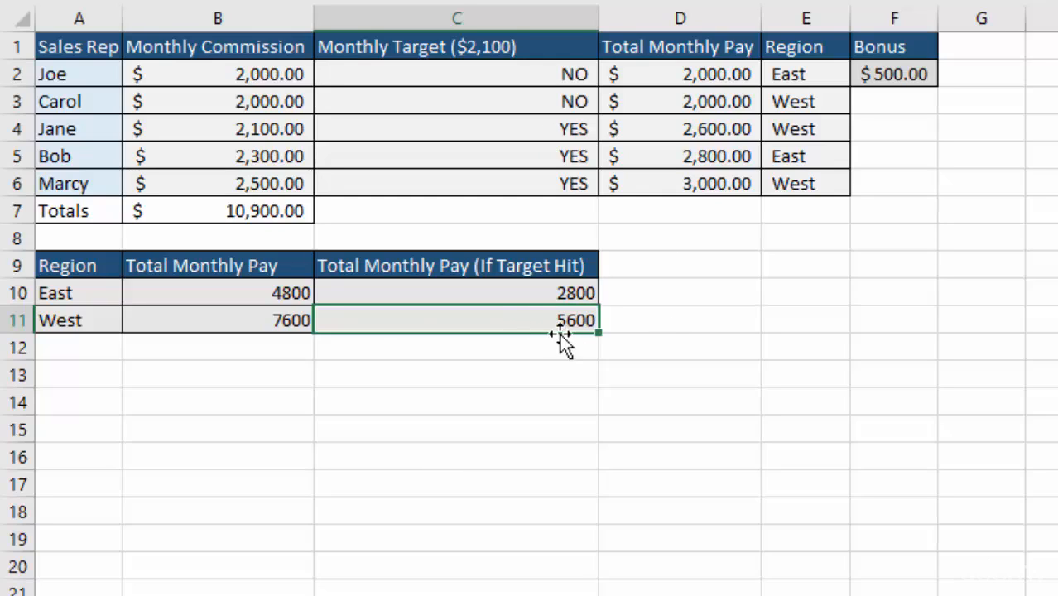
# Compare the East region's results in B10 and C10 with the total monthly pay cells D2:D6.
pyautogui.click(211, 295)
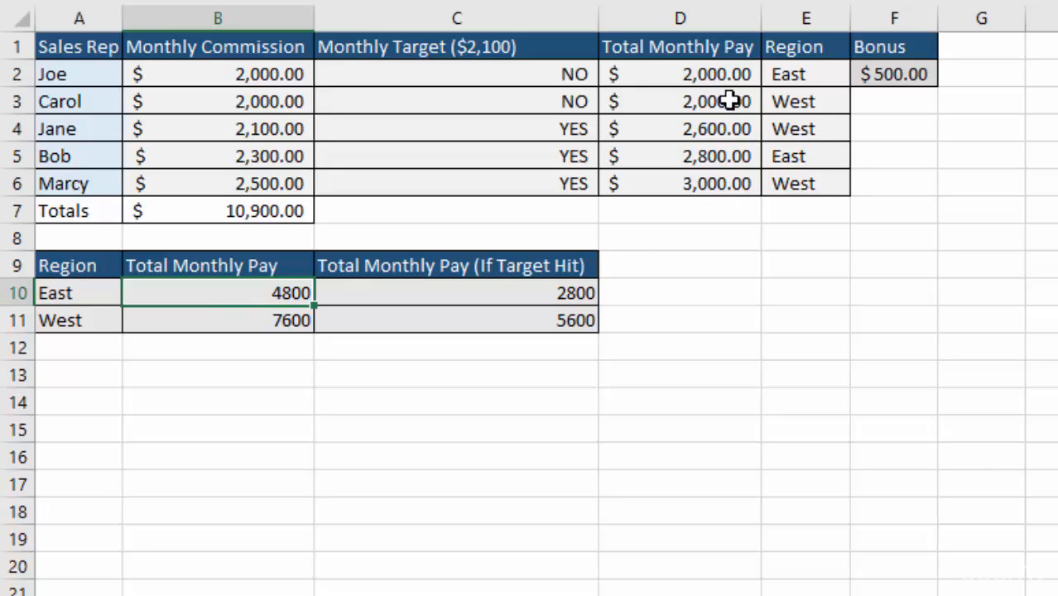
pyautogui.moveTo(713, 75); pyautogui.dragTo(704, 184)
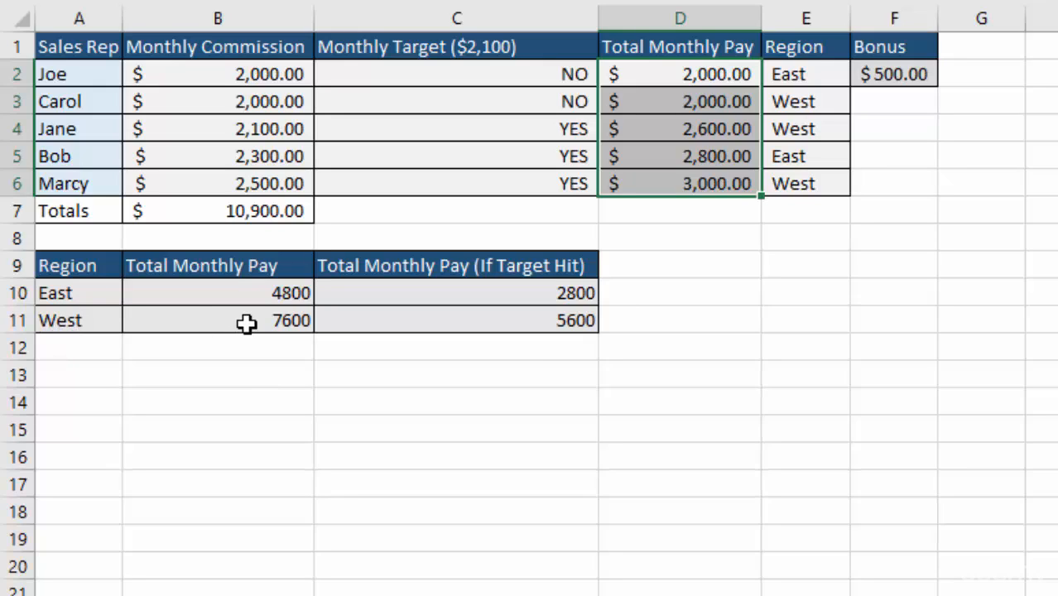
pyautogui.click(487, 293)
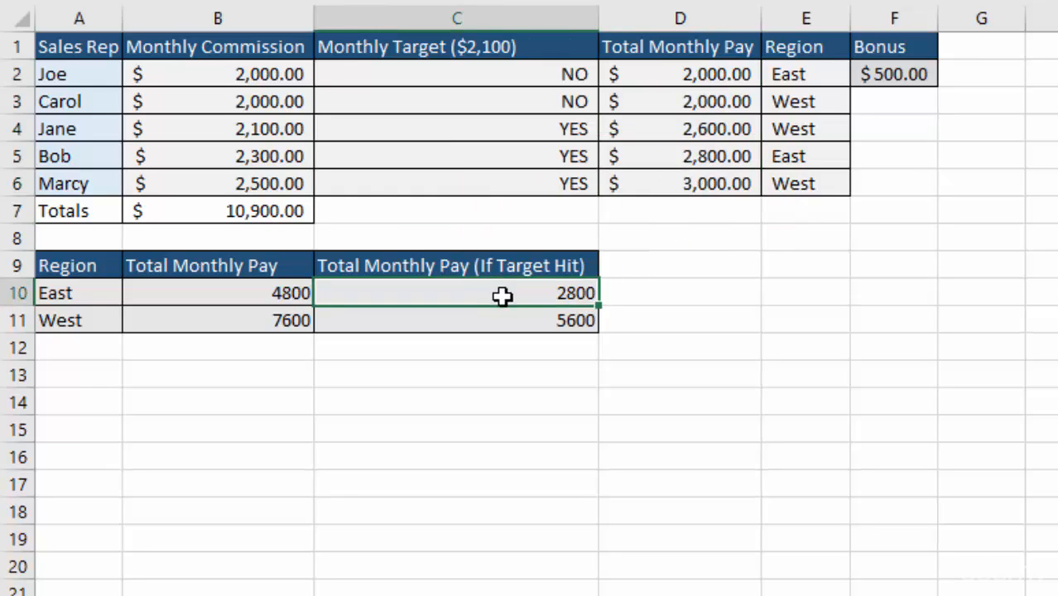